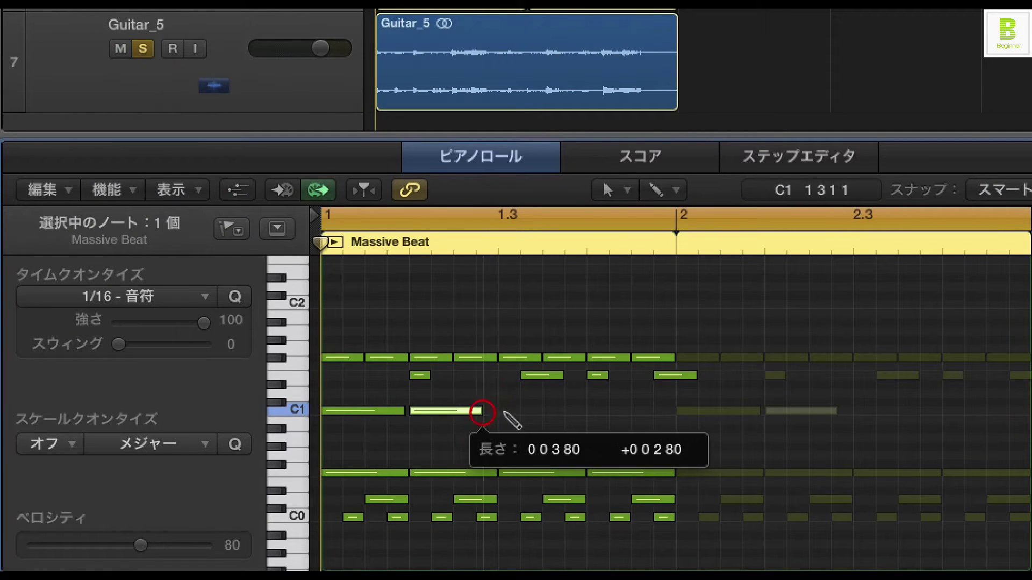
Add C1 bass drum notes on beats 3 and 4 of bar 1 and play the loop
left_click(502, 411, "super")
left_click(591, 411, "super")
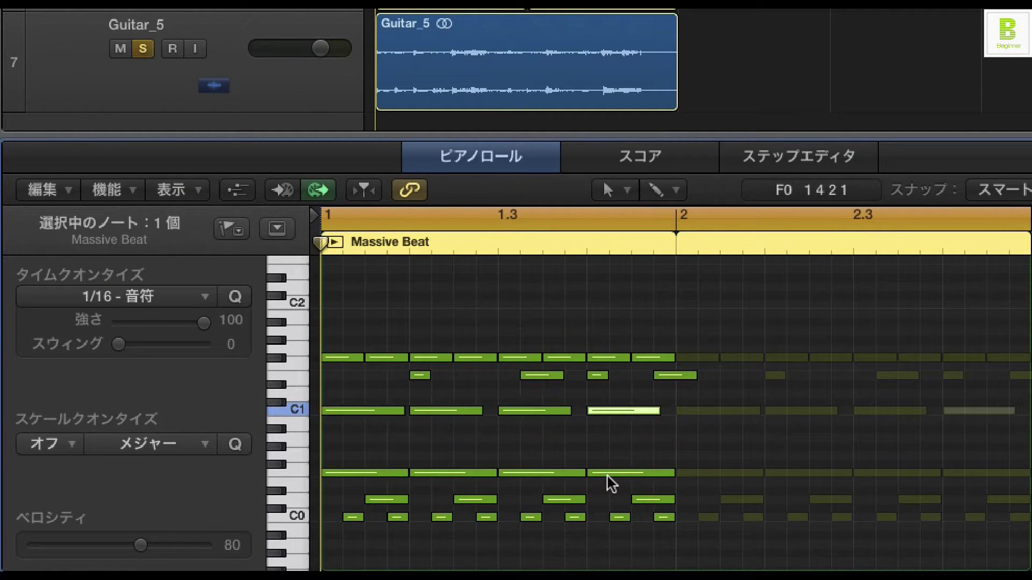
key("space")
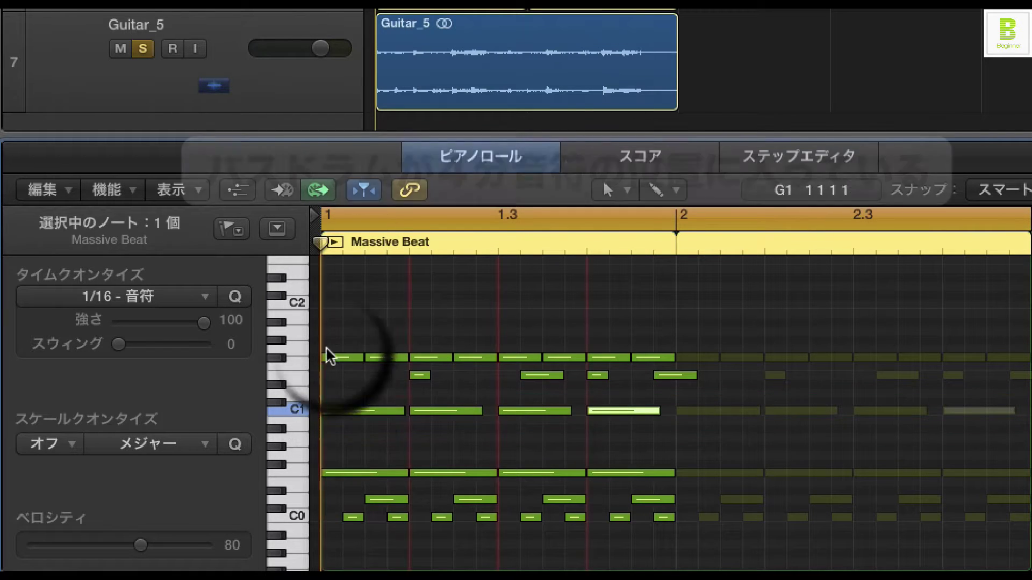
Audition the F0 notes on beats 1, 2 and 3 of bar 1
left_click(350, 474)
left_click(433, 474)
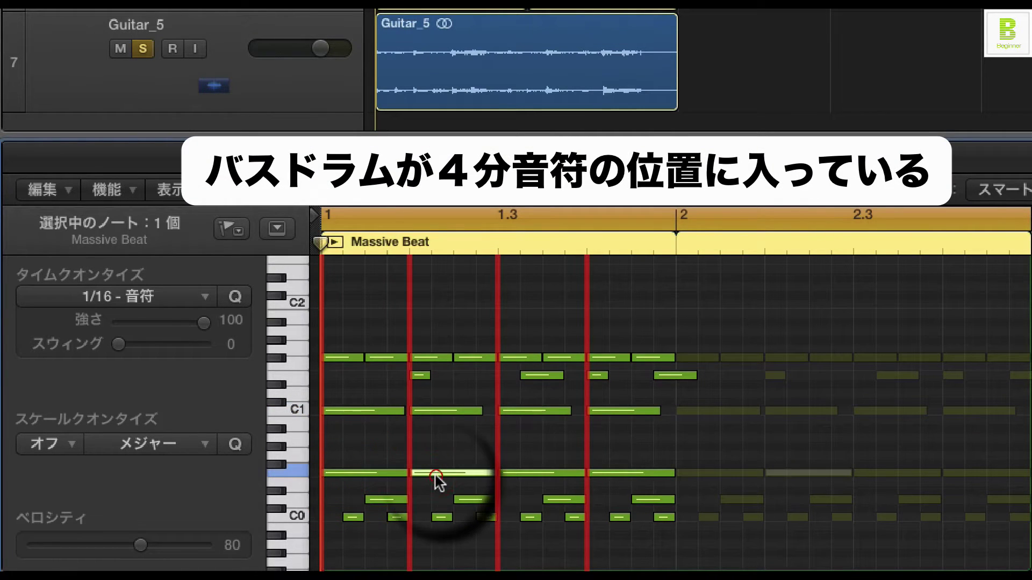
left_click(518, 474)
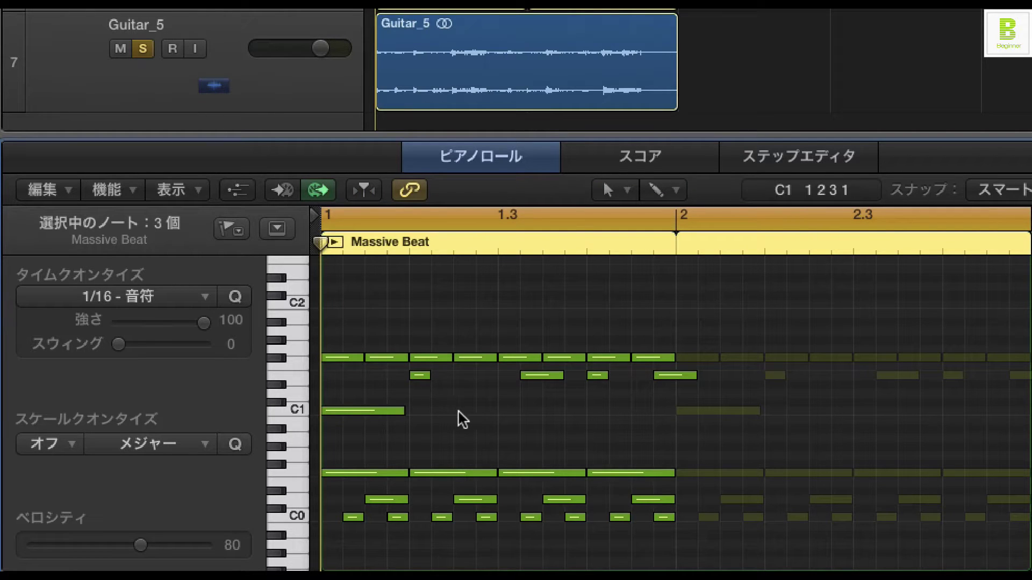
Reduce the bass drum to beats 1 and 3 by placing a C1 note on beat 3, and play the loop
left_click(509, 414)
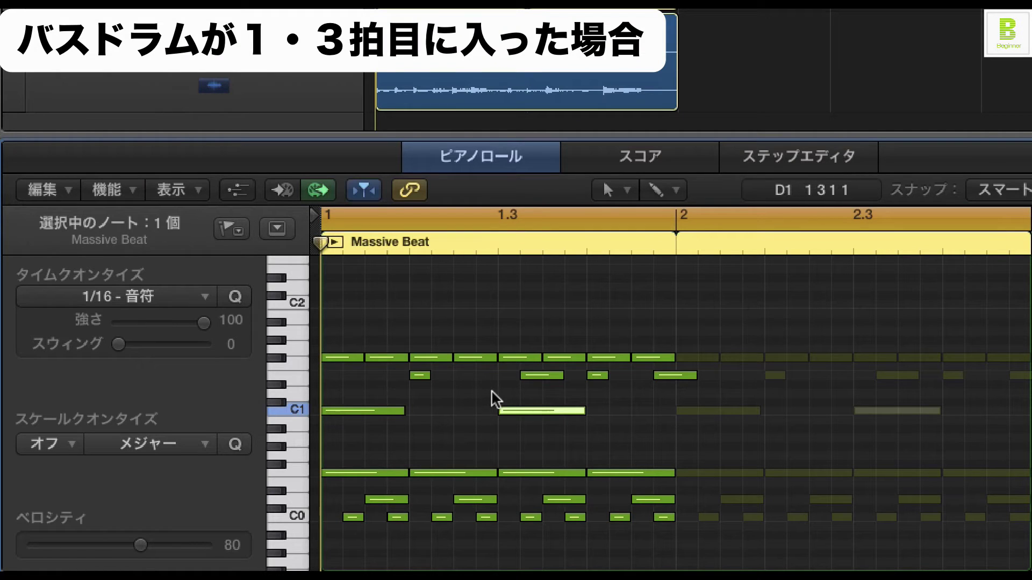
key("space")
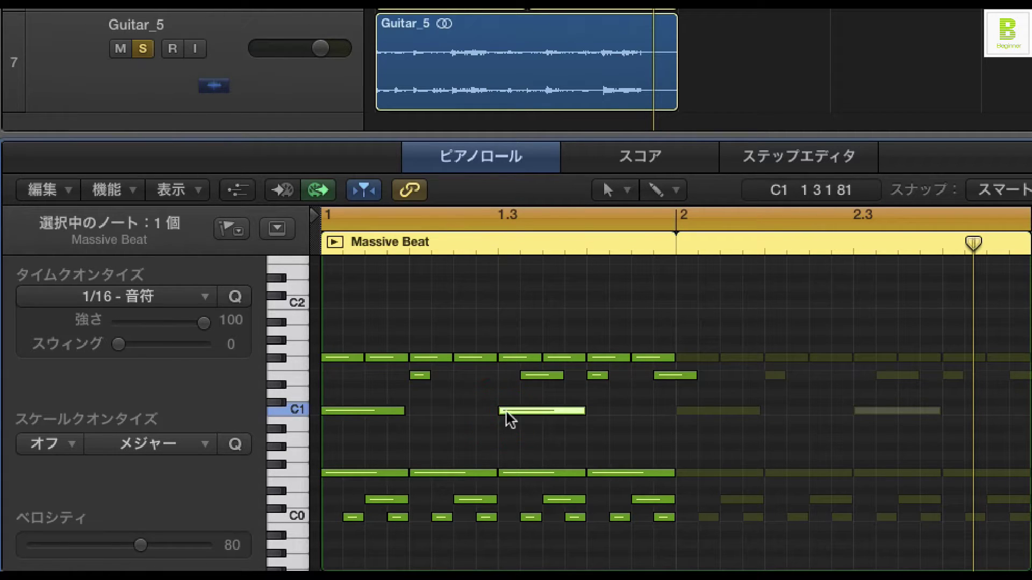
Shift the beat 3 bass drum note to the eighth-note offbeat at 1 3 3 and play the loop
left_click_drag(509, 414, 554, 422)
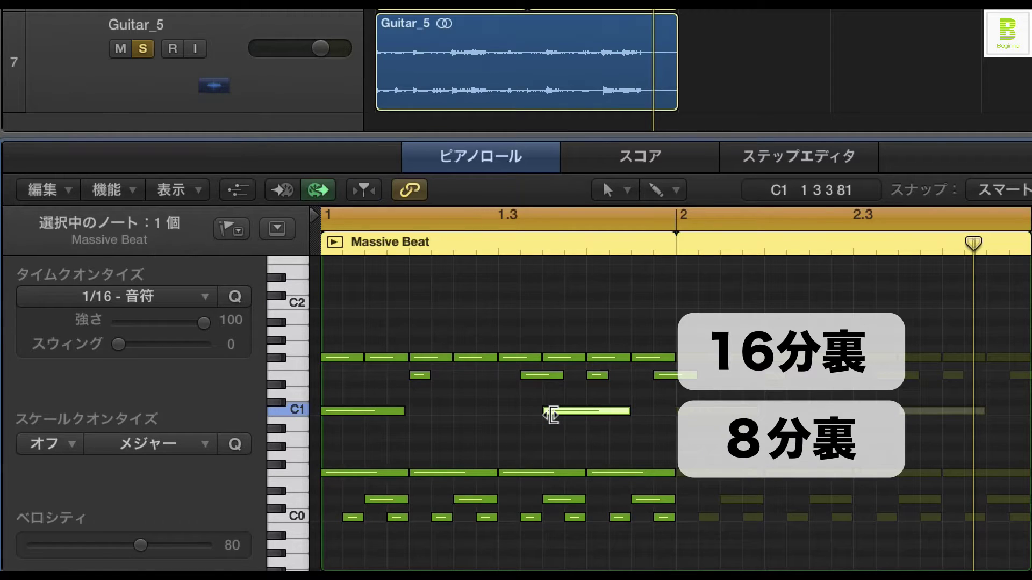
key("space")
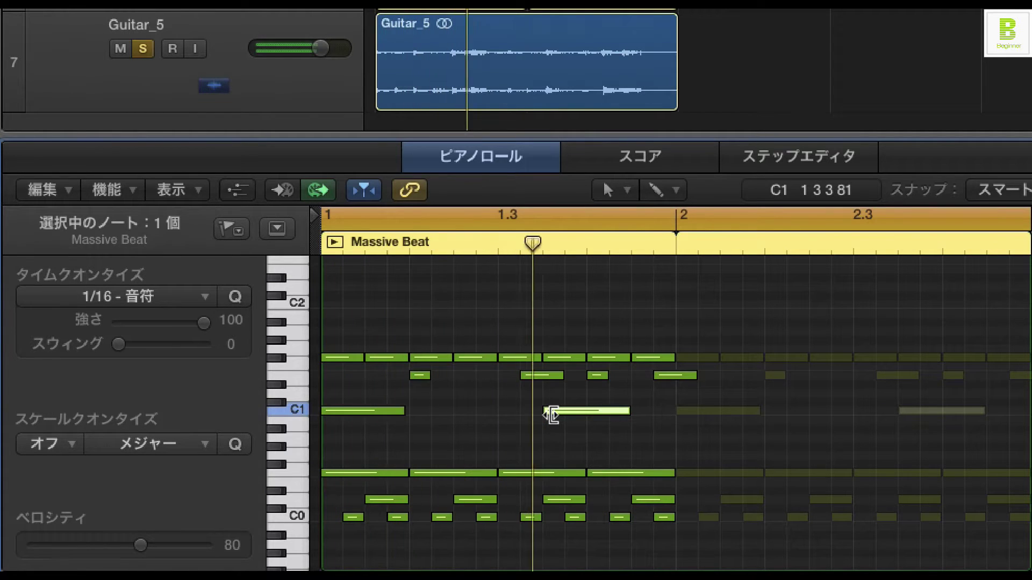
mouse_move(551, 415)
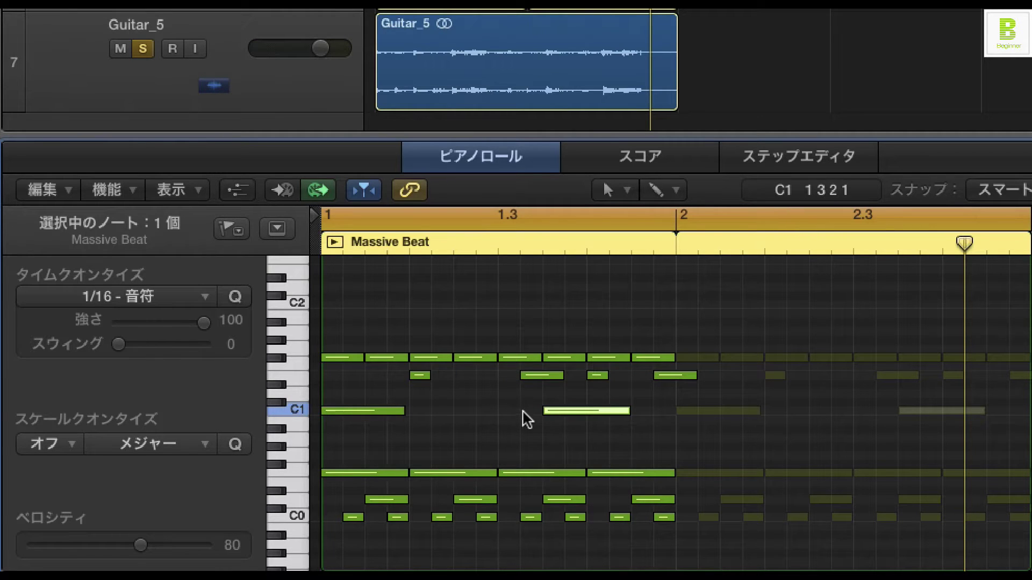
Move the second C1 bass drum note to the sixteenth-note offbeat at 1 3 2 and play the loop
left_click_drag(562, 411, 546, 411)
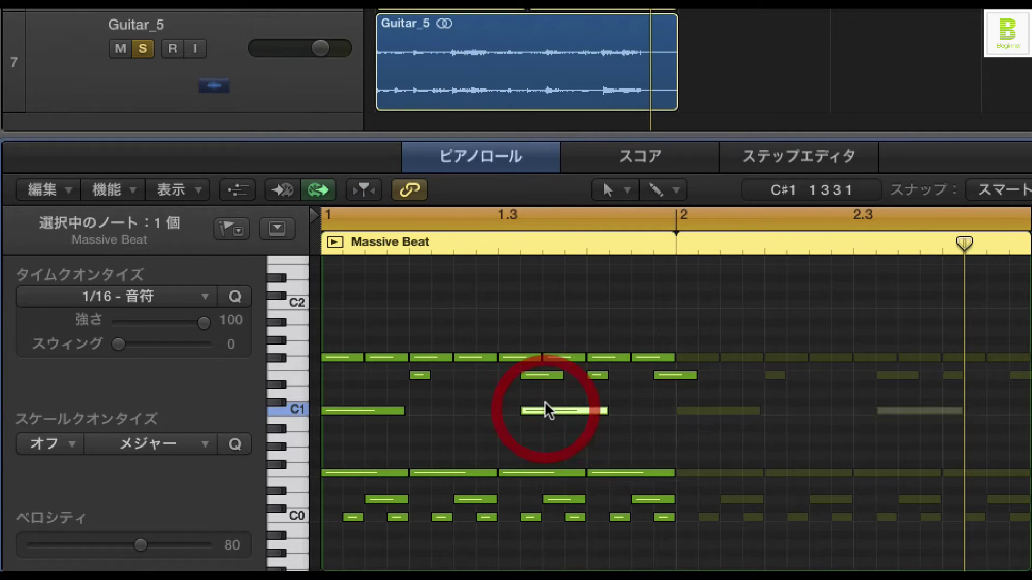
key("space")
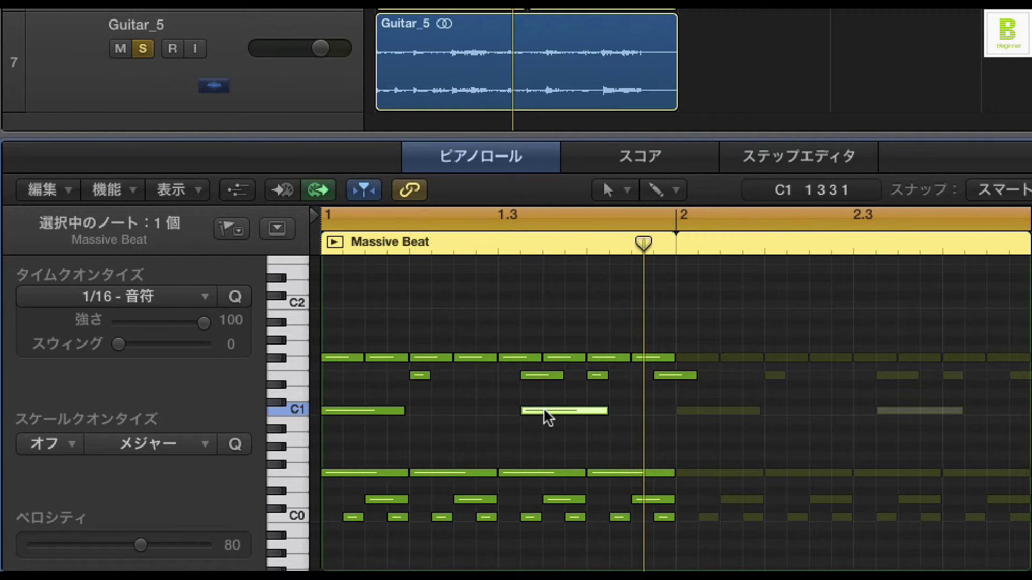
left_click(544, 428)
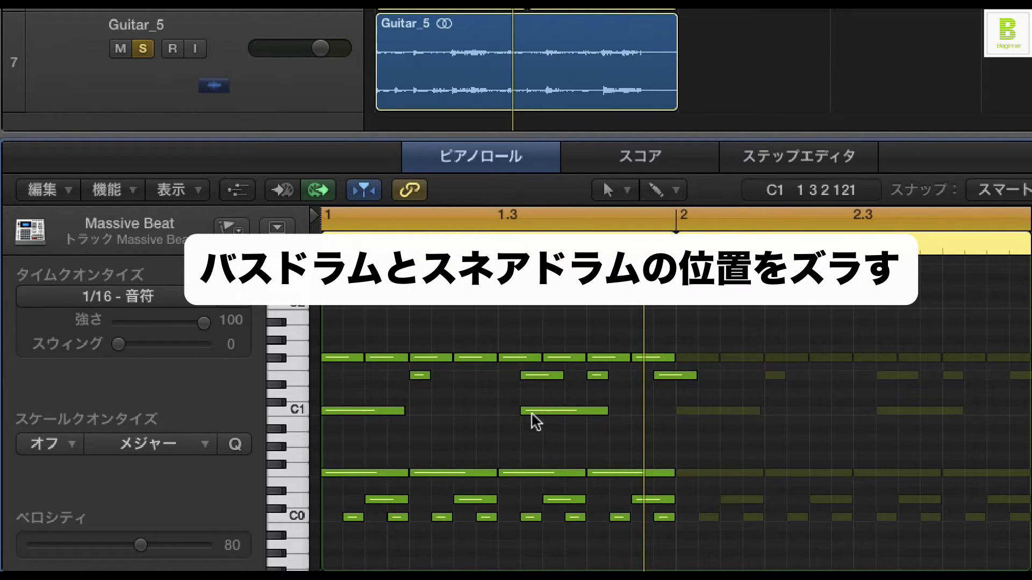
Replace the E1 snare note at 1 3 2 with one at 1 2 4, and play the loop
left_click(533, 375)
key("Delete")
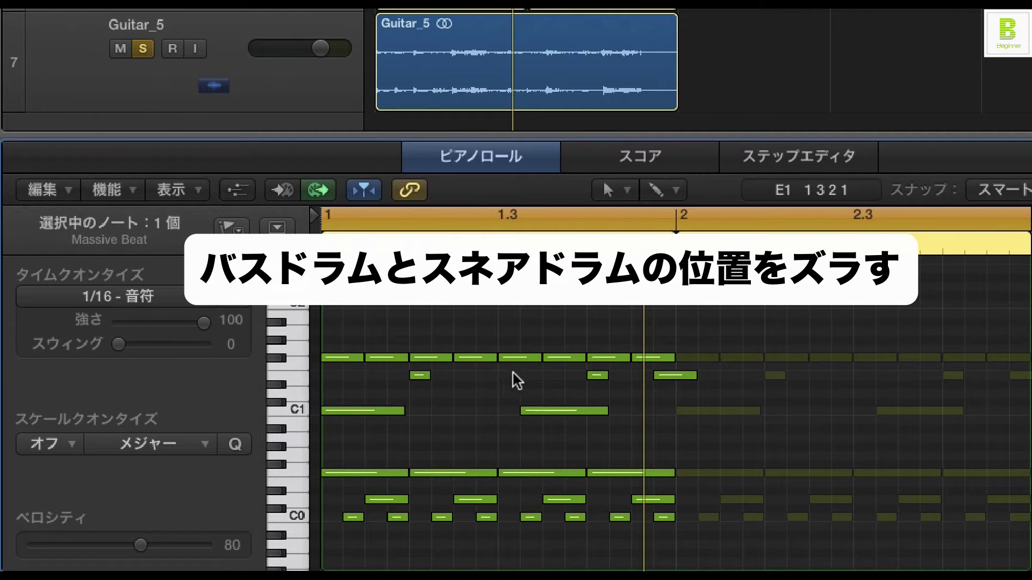
left_click(488, 375)
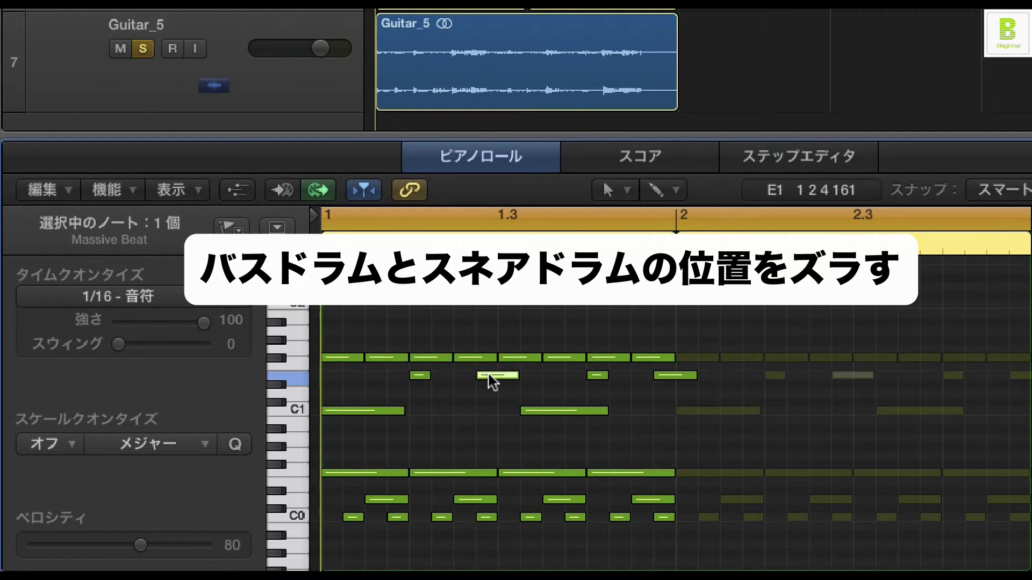
key("space")
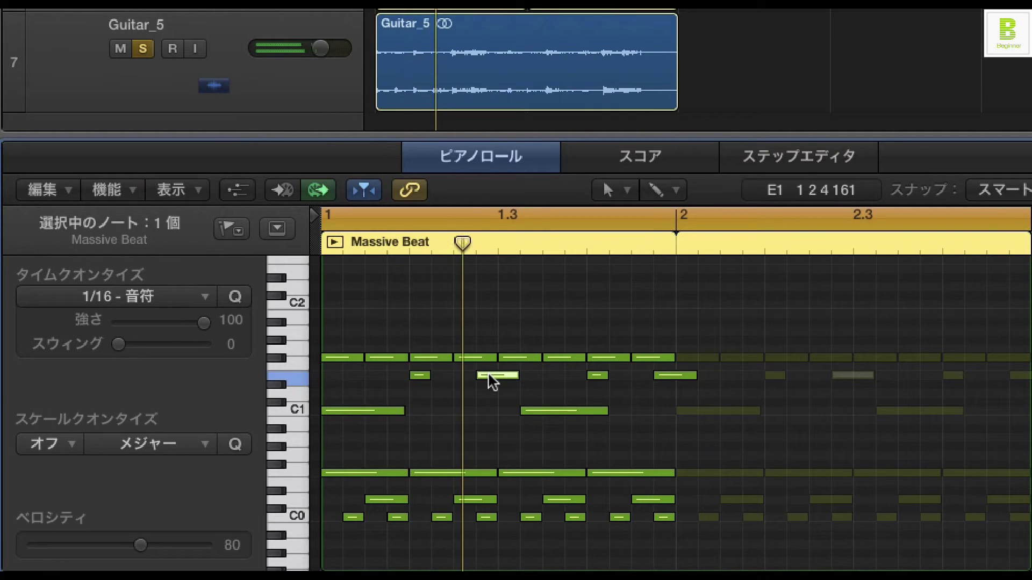
key("space")
key("Return")
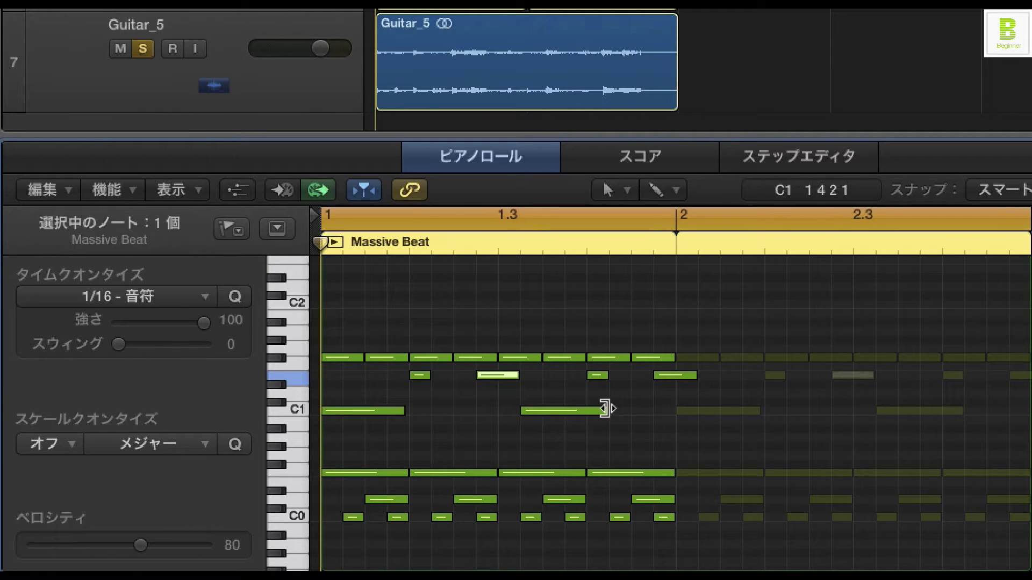
Shorten the C1 note at 1 3 2 to a sixteenth, add an equal note at 1 3 3, and play the loop
left_click_drag(605, 408, 530, 411)
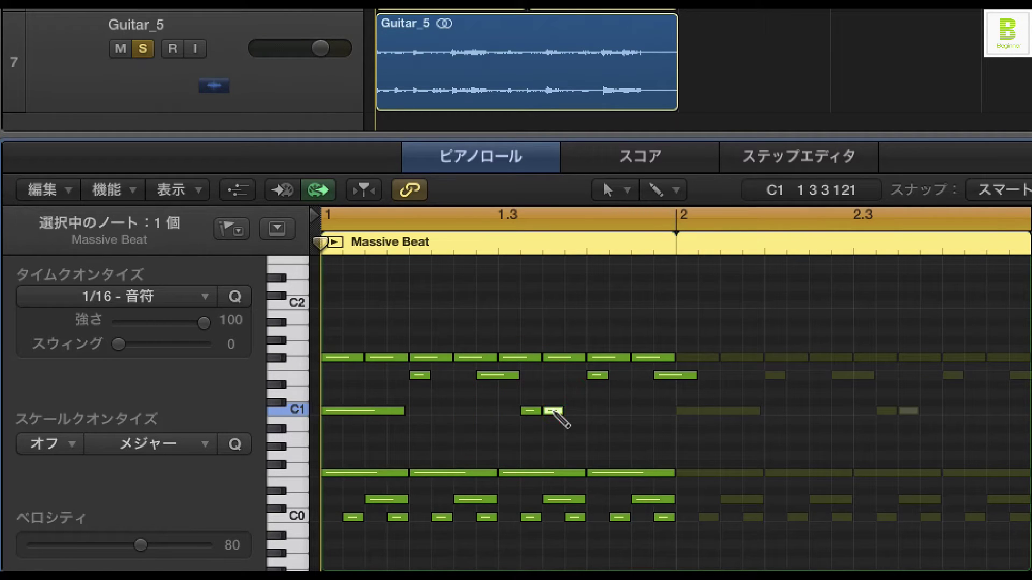
key("space")
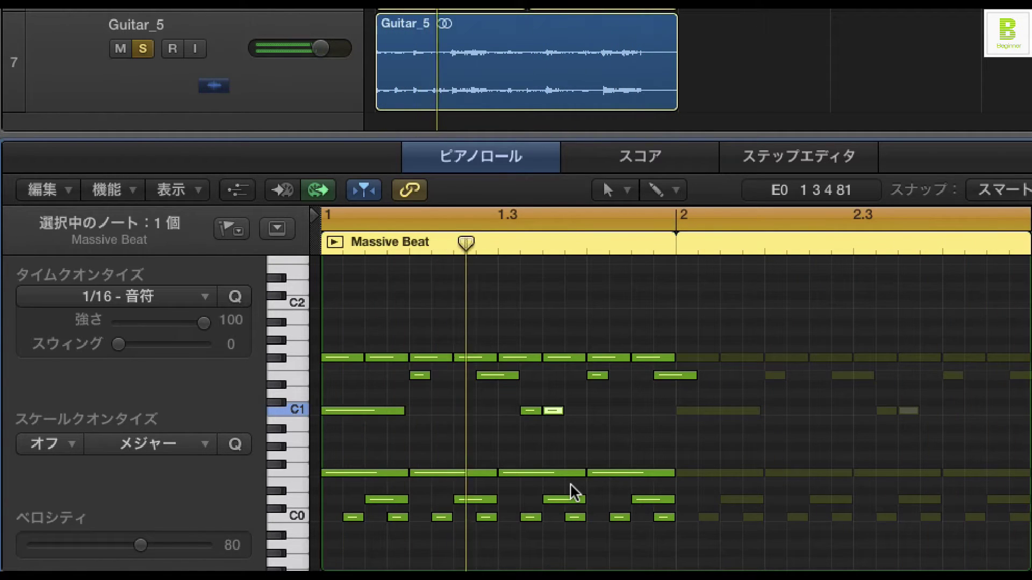
Shift both short C1 notes one sixteenth later, and move the second of them to 1 4 2
left_click(531, 412, "shift")
left_click_drag(532, 411, 554, 415)
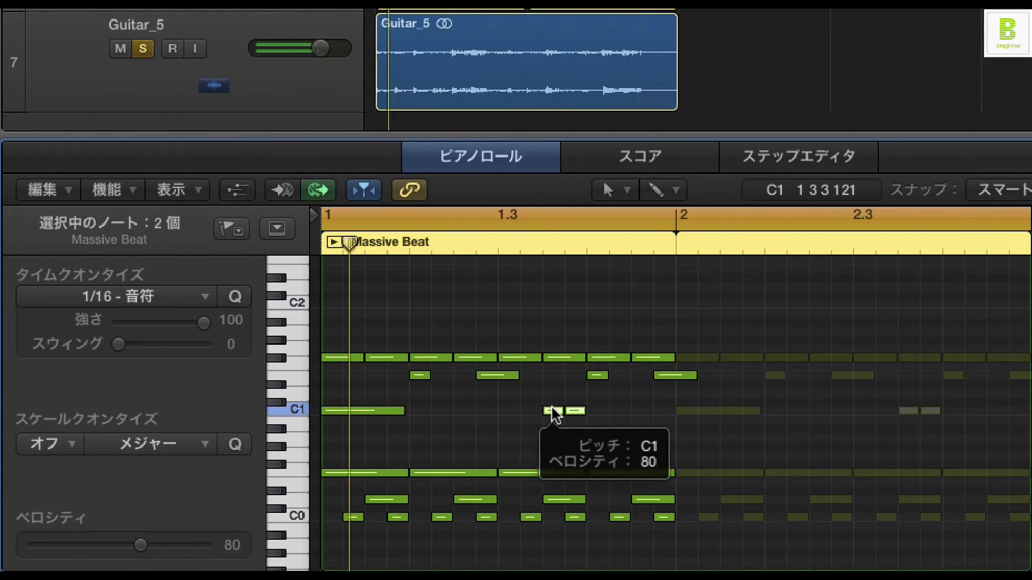
left_click(533, 415)
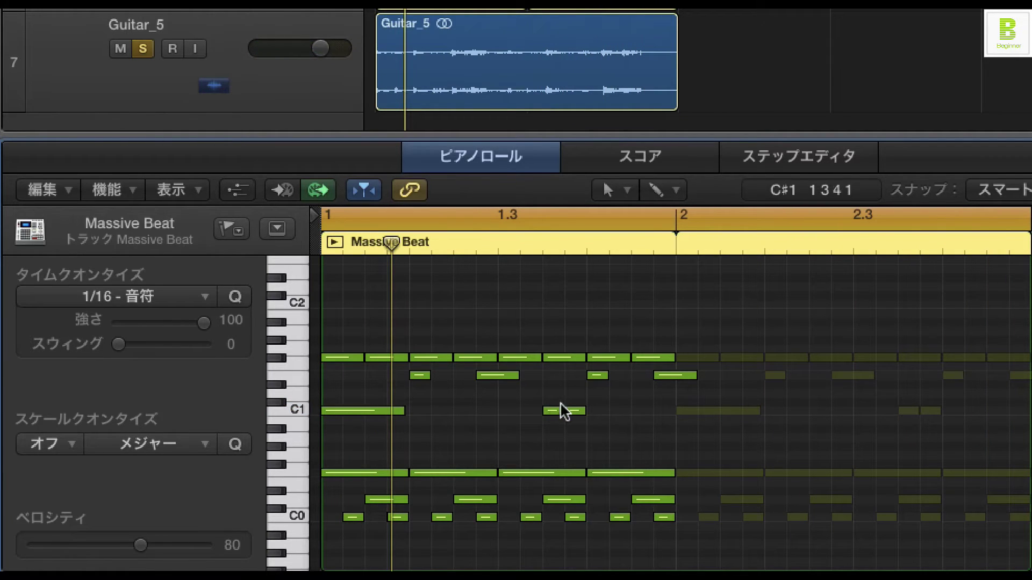
left_click_drag(572, 411, 620, 418)
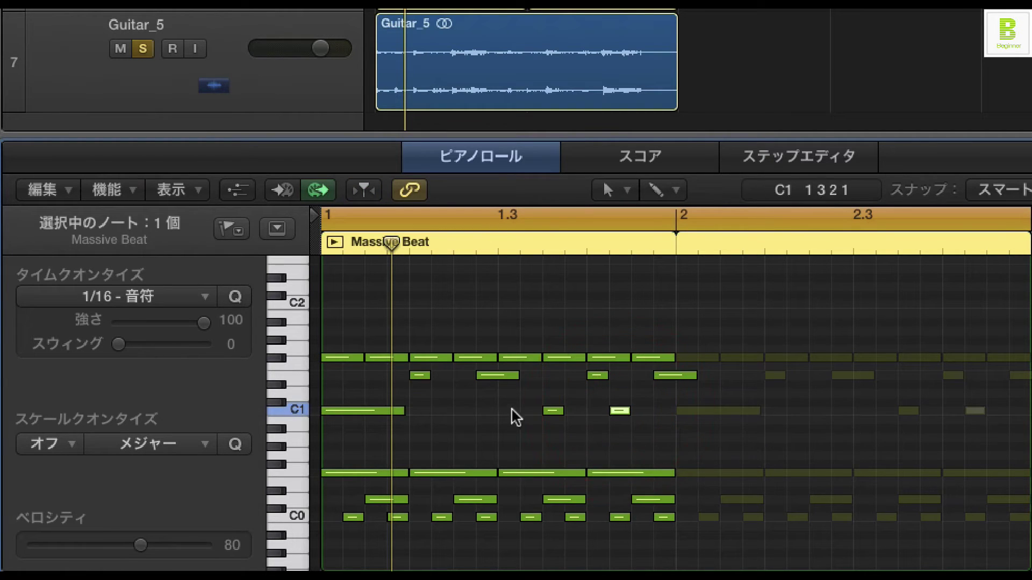
Shorten the first C1 note to 0 0 3 0, add a C1 note directly after it at 1 1 4, and play the loop
left_click_drag(402, 412, 382, 411)
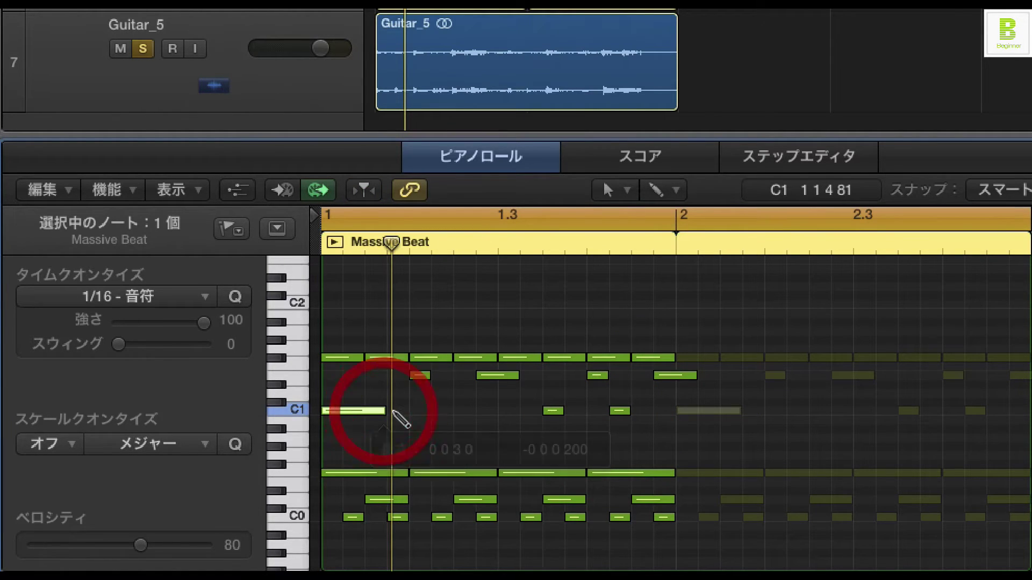
left_click(393, 410, "super")
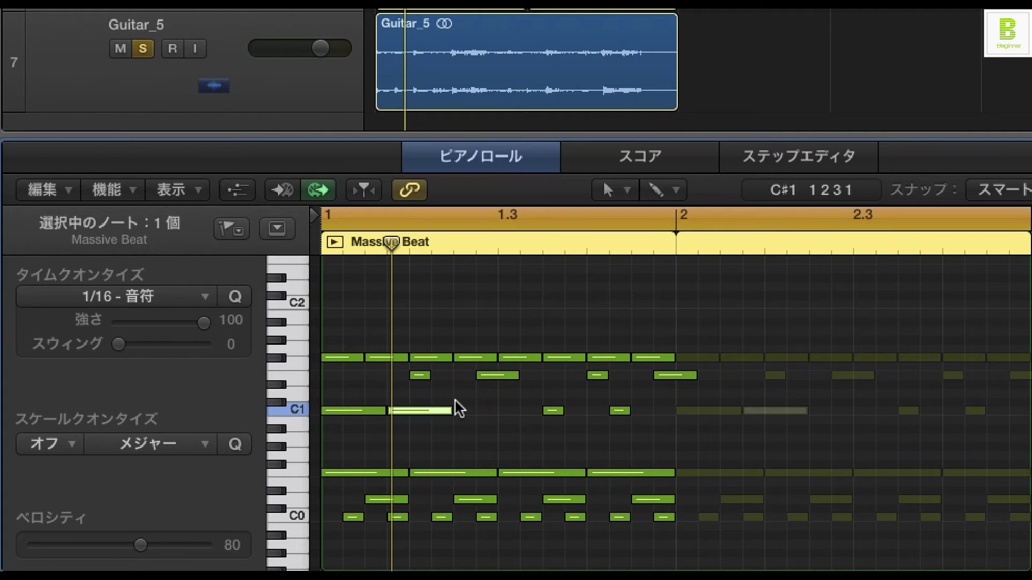
key("Return")
key("space")
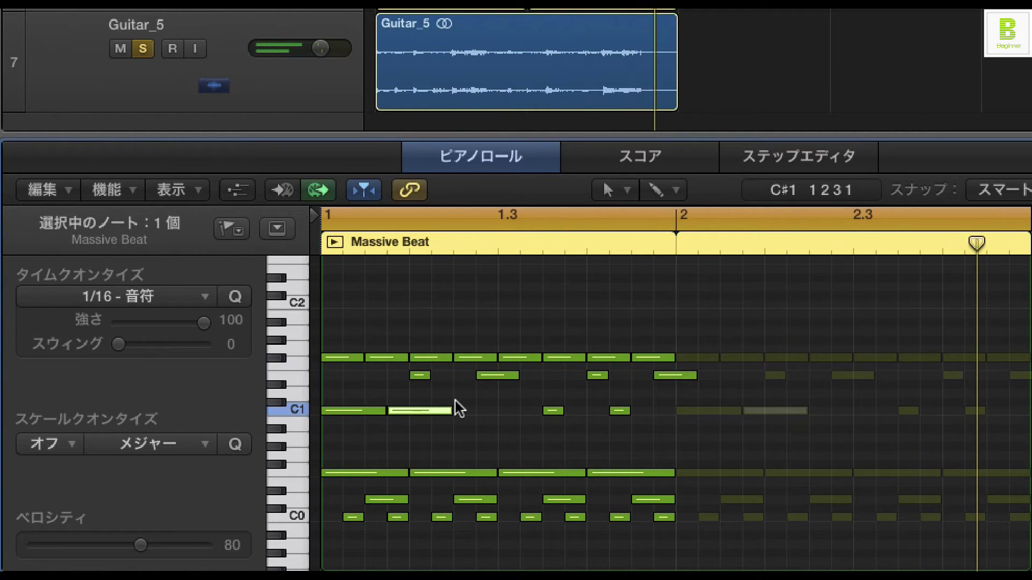
Delete the C1 note at 1 1 4
left_click(412, 427)
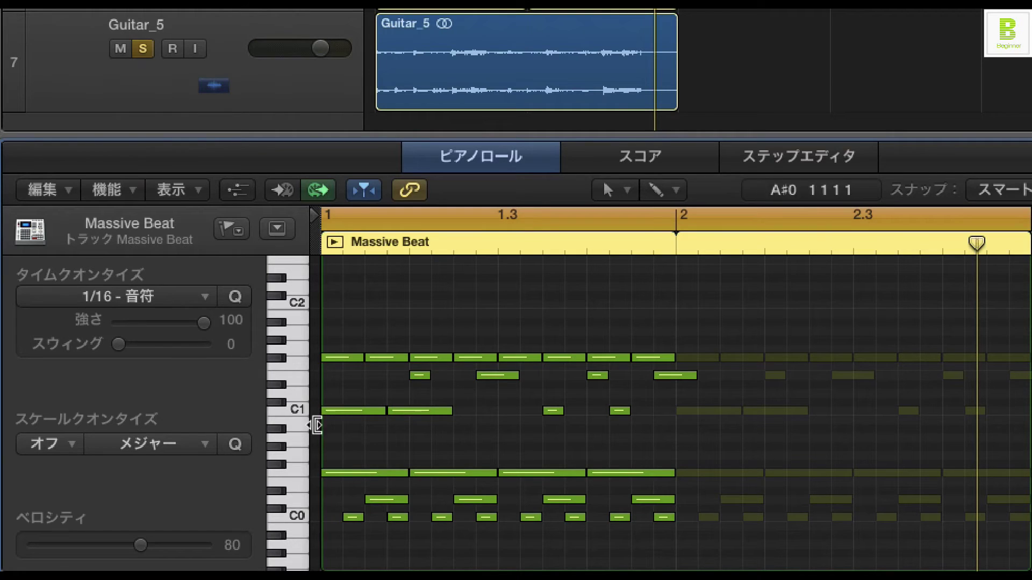
left_click(399, 411)
key("Delete")
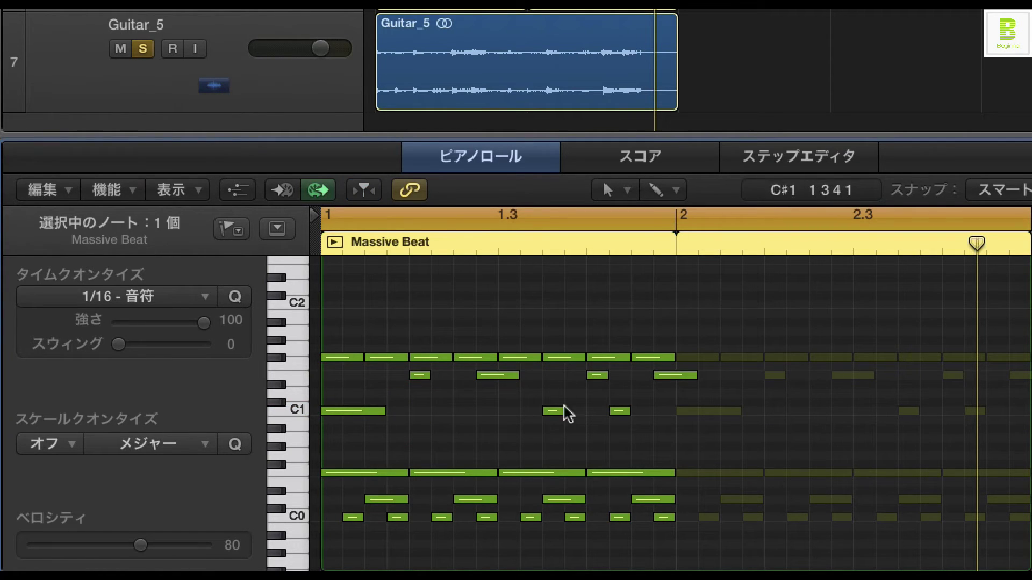
Move the last C1 bass drum note in bar 1 to 1 4 3 and play the loop from the start
left_click_drag(557, 410, 561, 414)
key("Return")
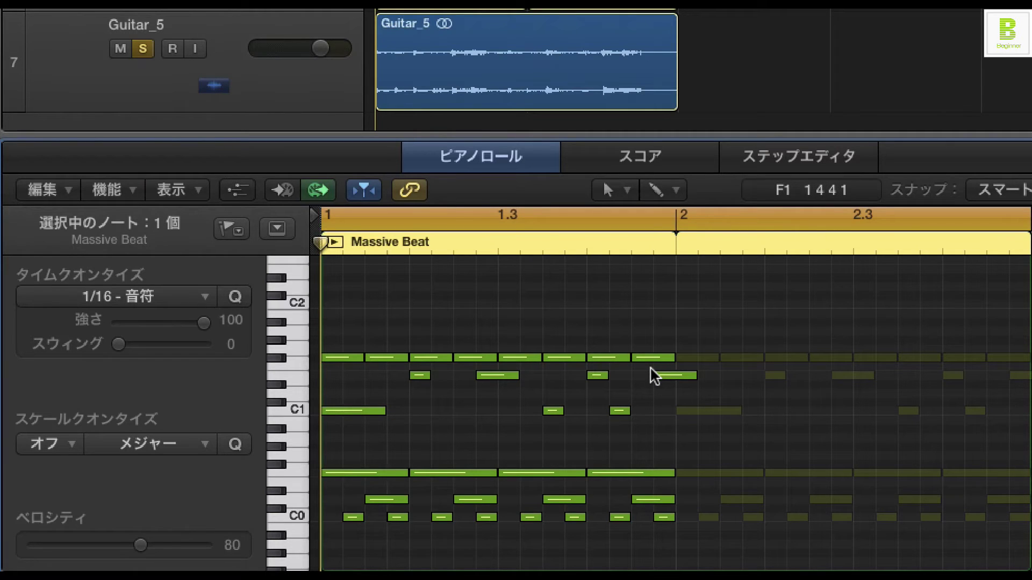
left_click_drag(622, 414, 640, 411)
key("space")
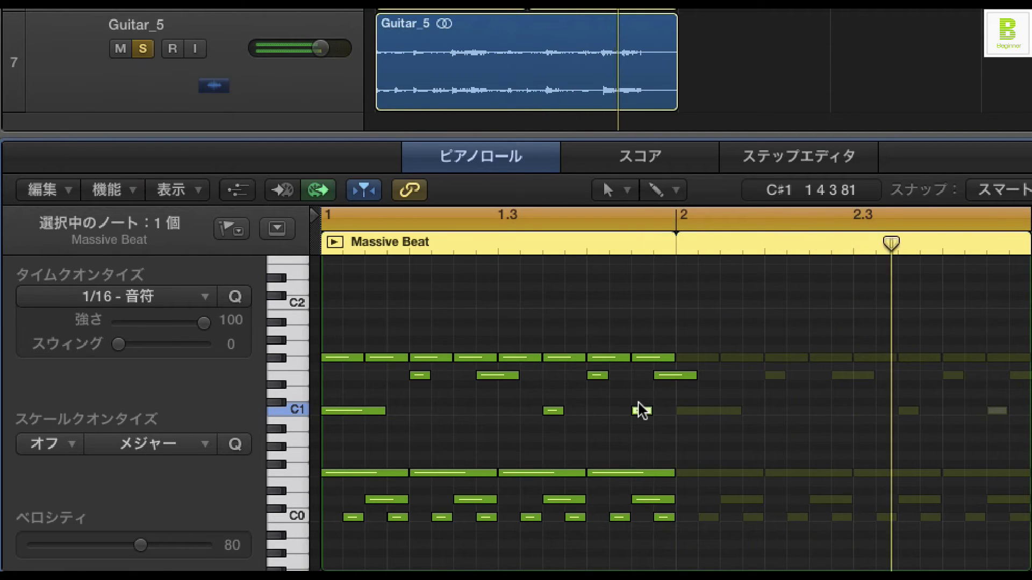
key("space")
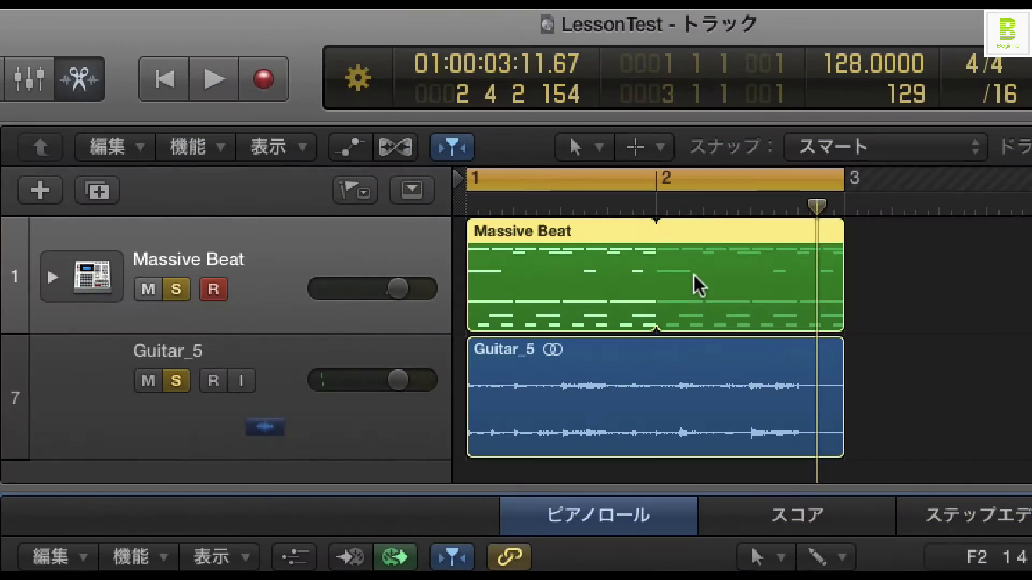
Move the first two E1 snare notes to beats 1 and 2, and place another E1 note on beat 3
left_click(676, 371)
left_click(591, 301)
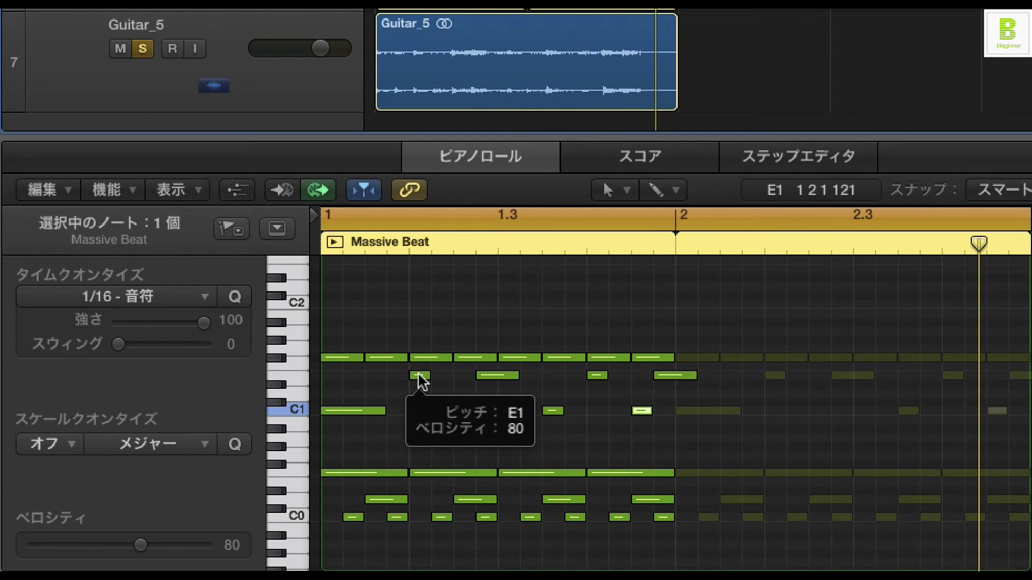
left_click_drag(414, 376, 333, 379)
left_click_drag(479, 375, 423, 375)
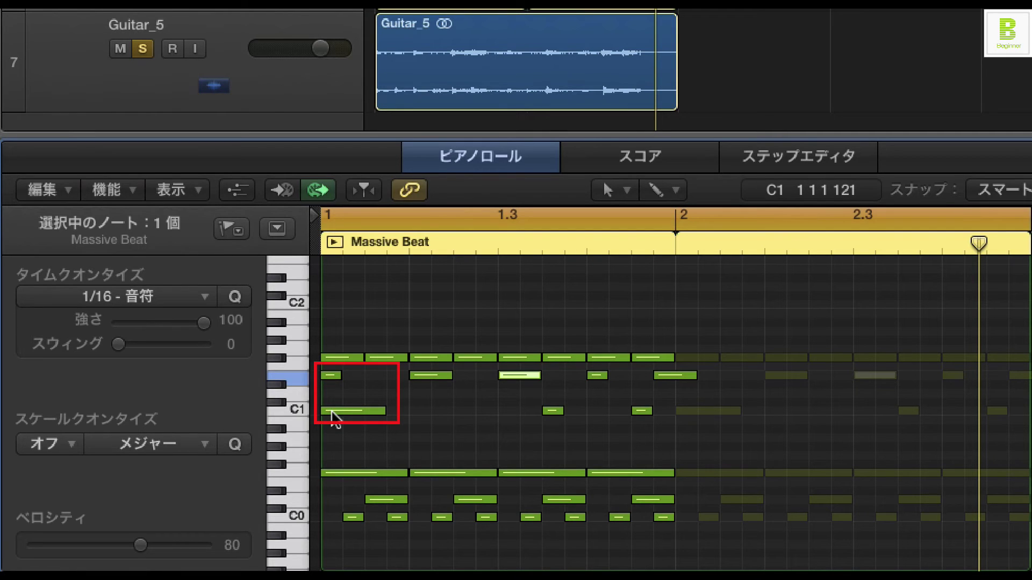
Move the first C1 note to 1 1 3, add a C1 note at 1 2 3, and play the loop
mouse_move(331, 411)
left_click_drag(331, 411, 377, 414)
left_click(459, 411)
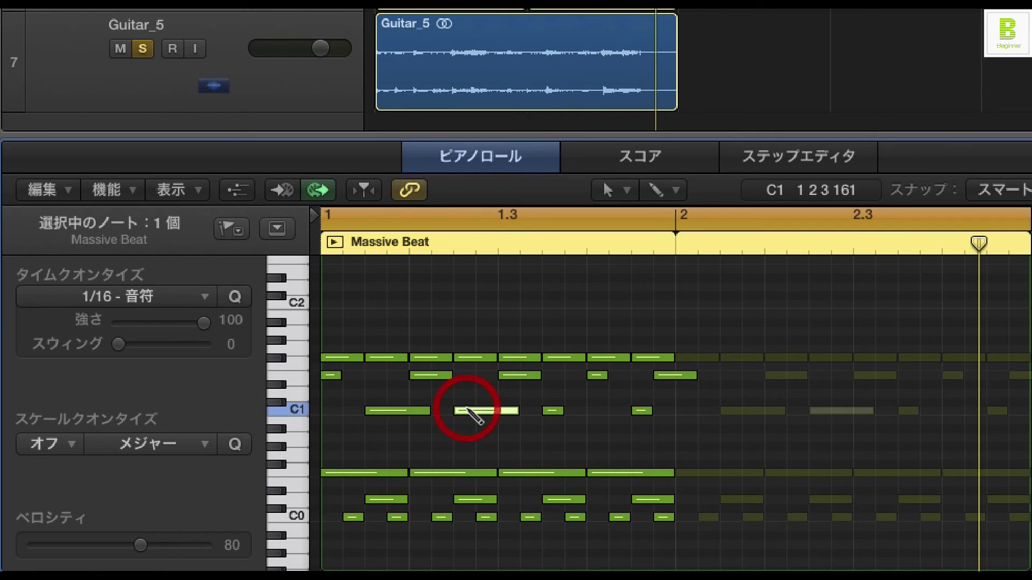
mouse_move(536, 376)
key("space")
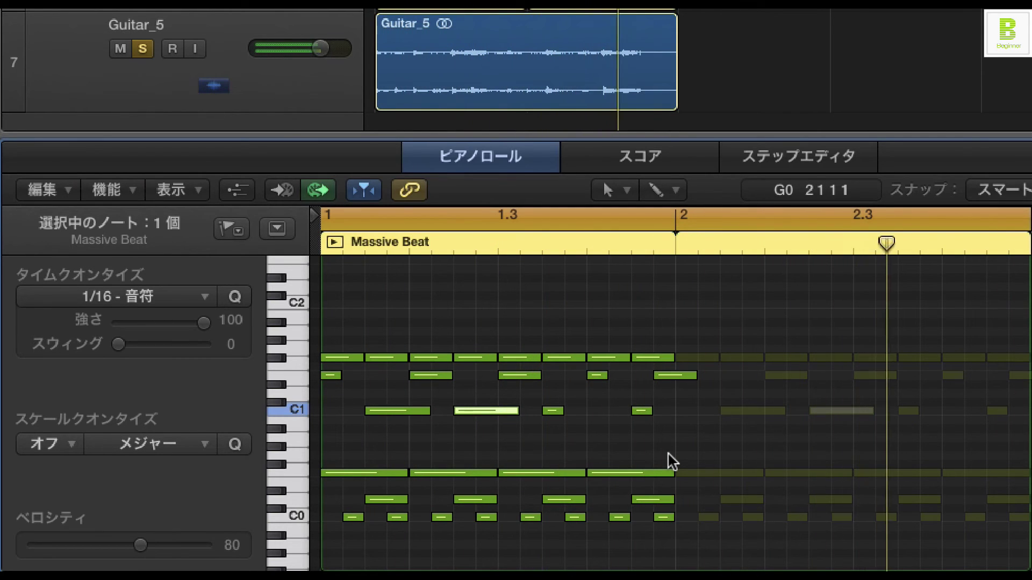
Replace the last E1 note of bar 1 with a C1 note at 1 4 4
left_click(665, 380)
left_click_drag(665, 383, 663, 420)
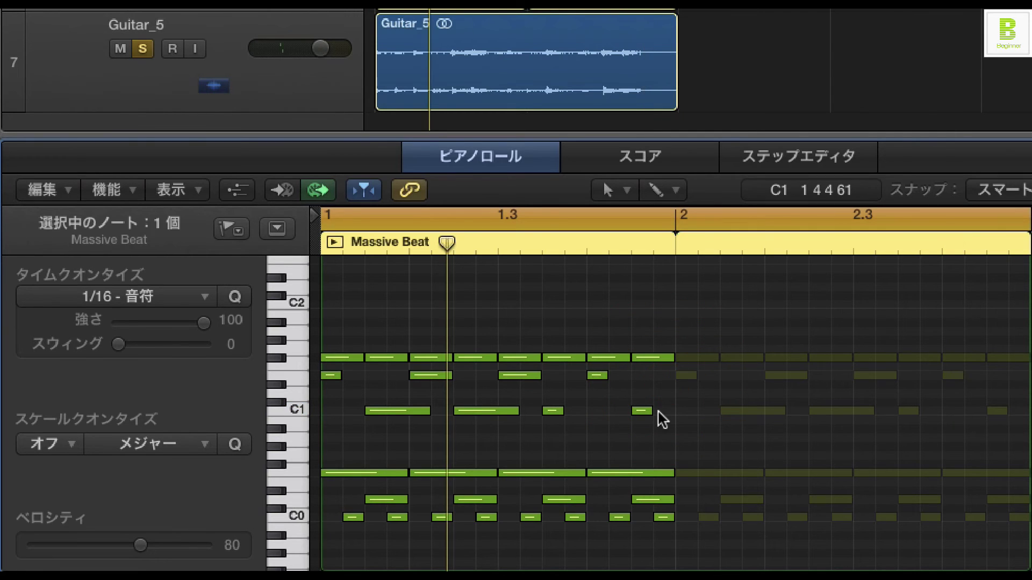
left_click(658, 411)
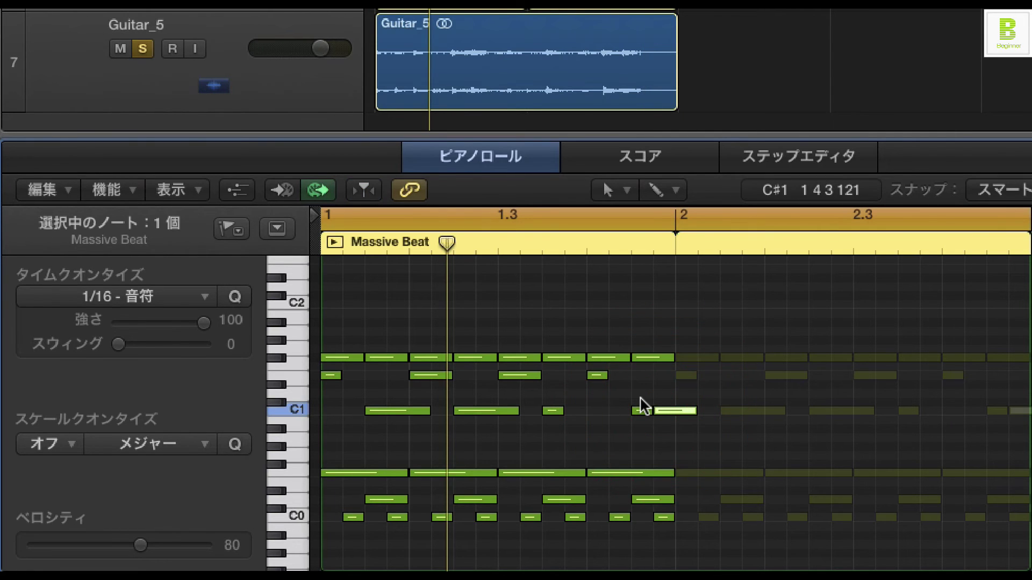
Play the loop from the start, stop it, and undo the recent bass drum and snare note edits in bar 1
key("space")
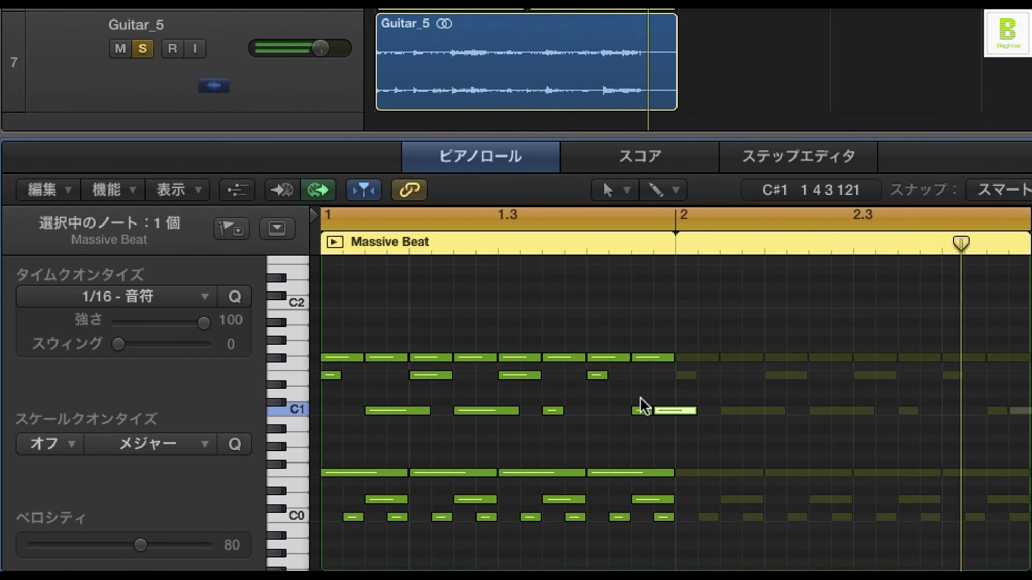
key("space")
key("Delete")
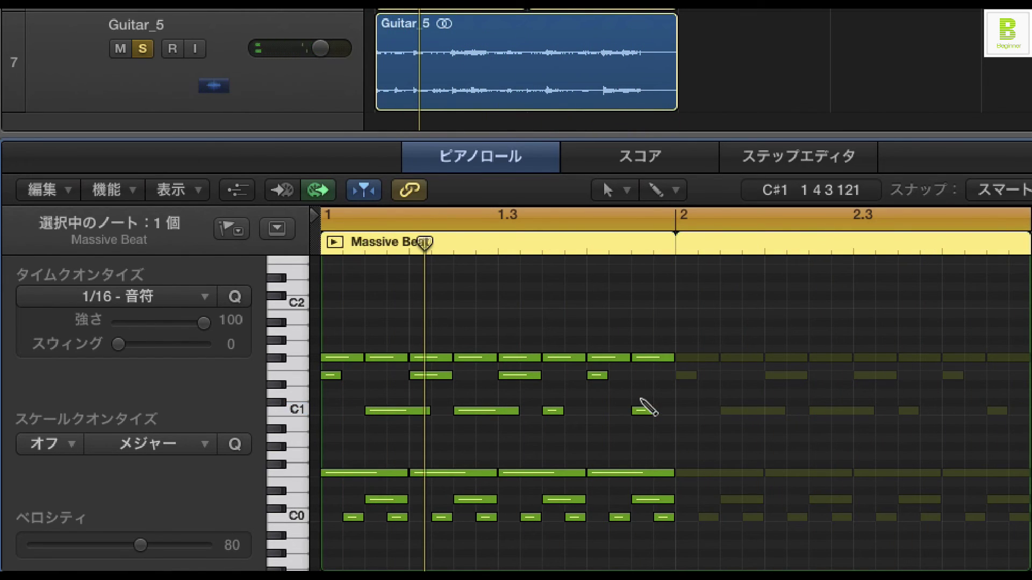
key("super+z")
key("super+z")
key("super+z")
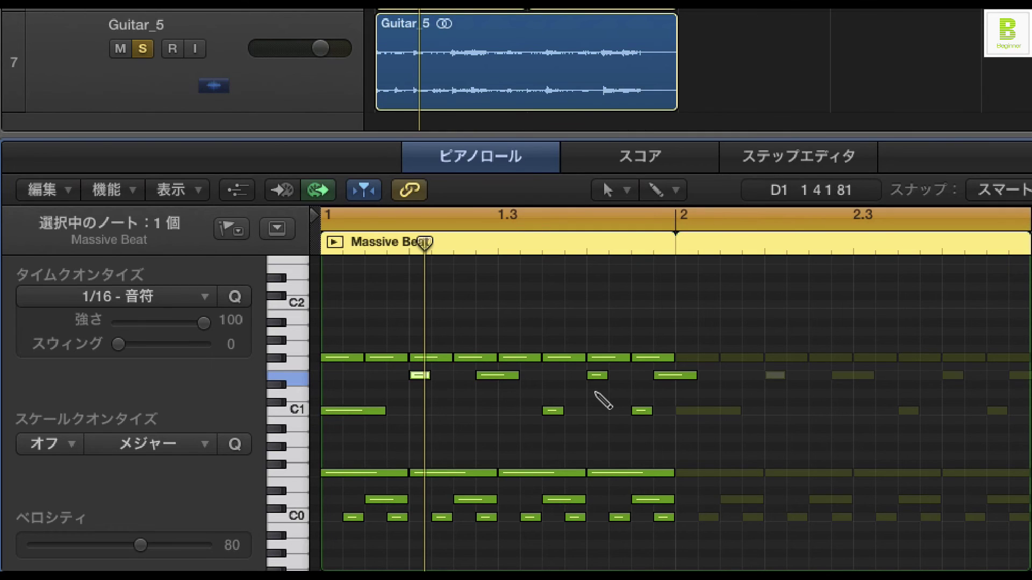
Delete the E1 snare note at 1 2 4 and add a C1 bass drum note on beat 2
left_click(497, 375)
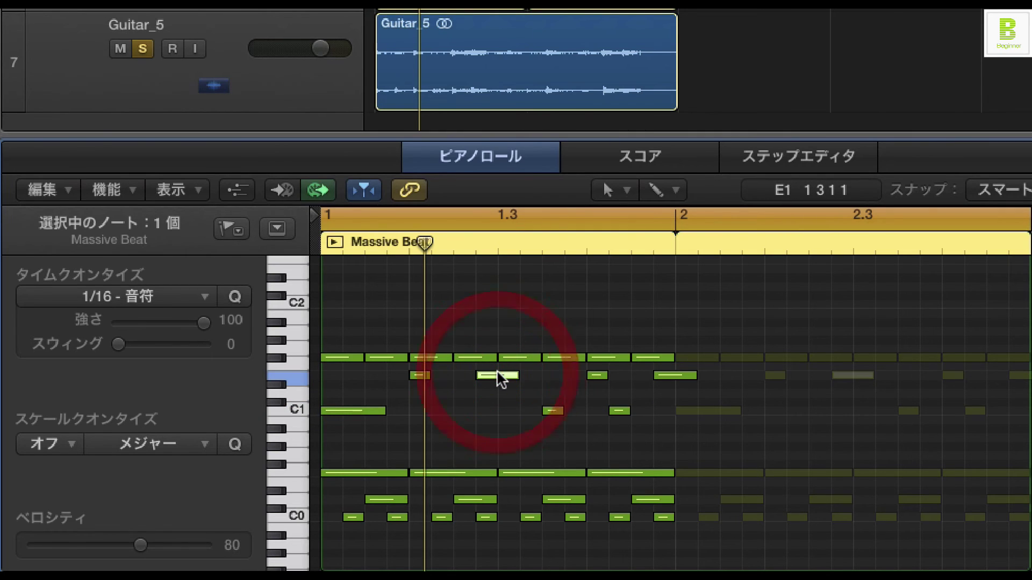
key("Delete")
left_click(412, 411)
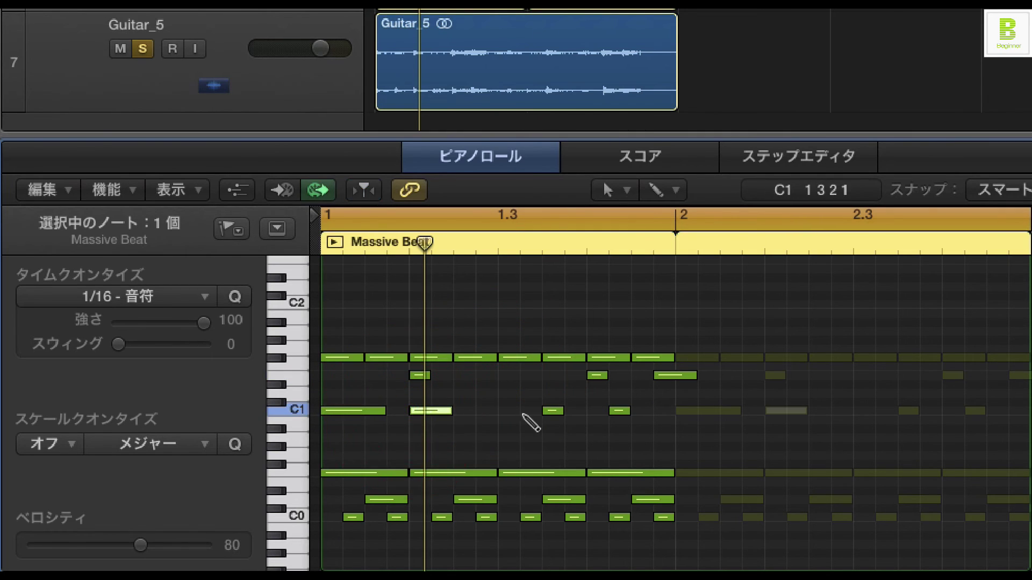
Replace the C1 note at 1 3 3 with one on beat 3, and move the last C1 note of bar 1 to beat 4
left_click(503, 410)
left_click(549, 411)
key("Delete")
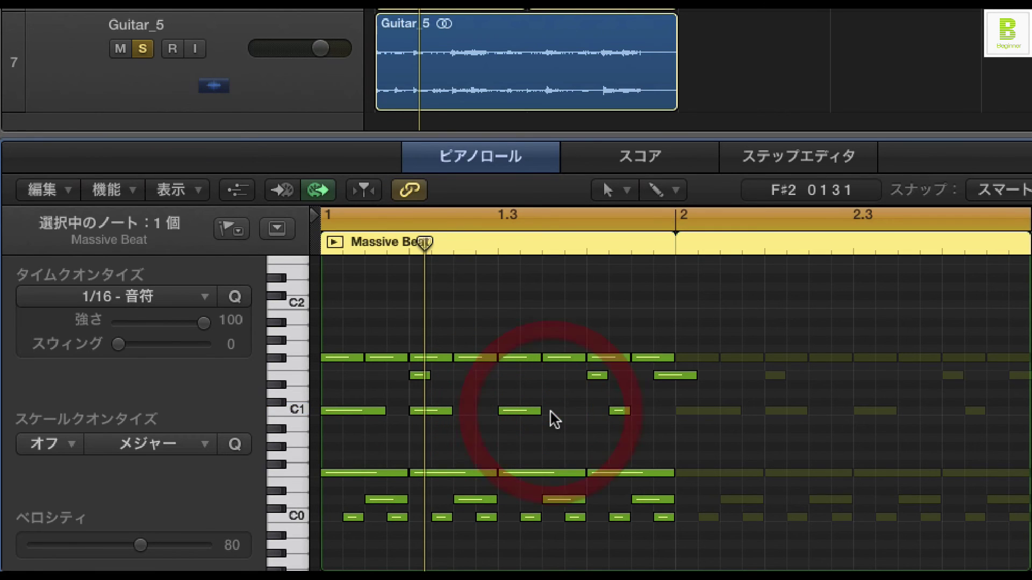
left_click_drag(619, 413, 605, 414)
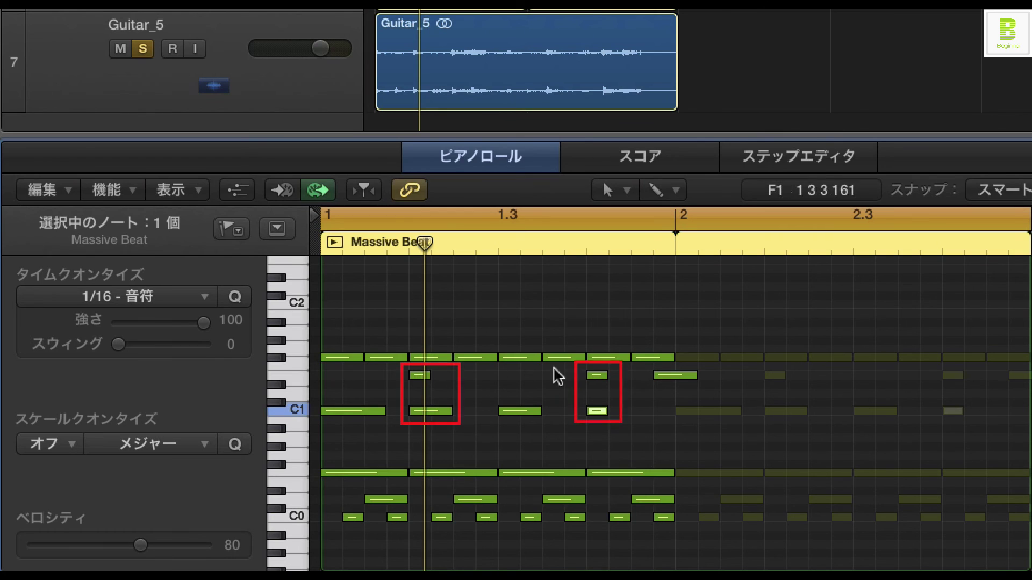
Deselect the notes and play the loop from the start with the bass drum on all four beats
left_click(525, 387)
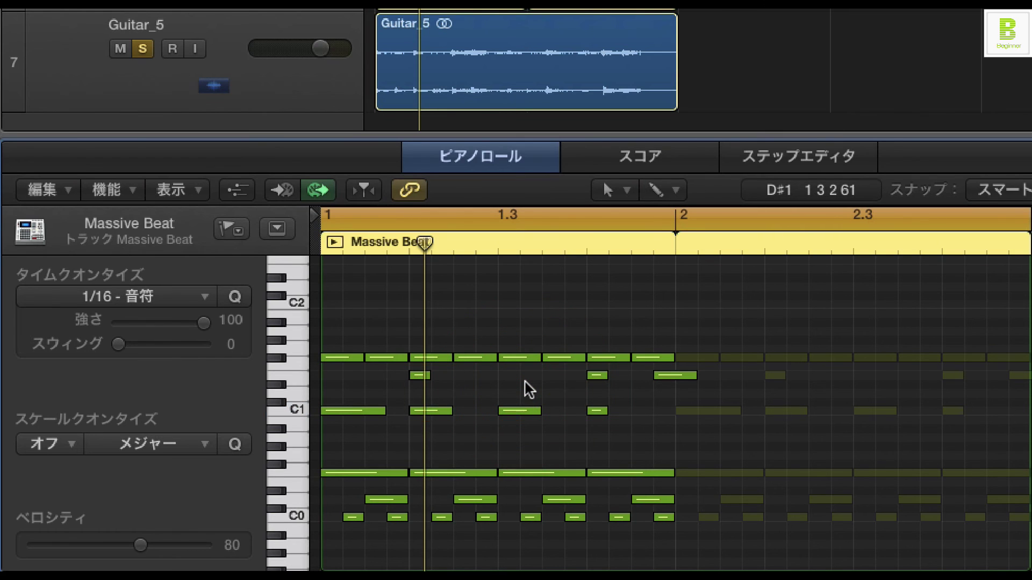
key("space")
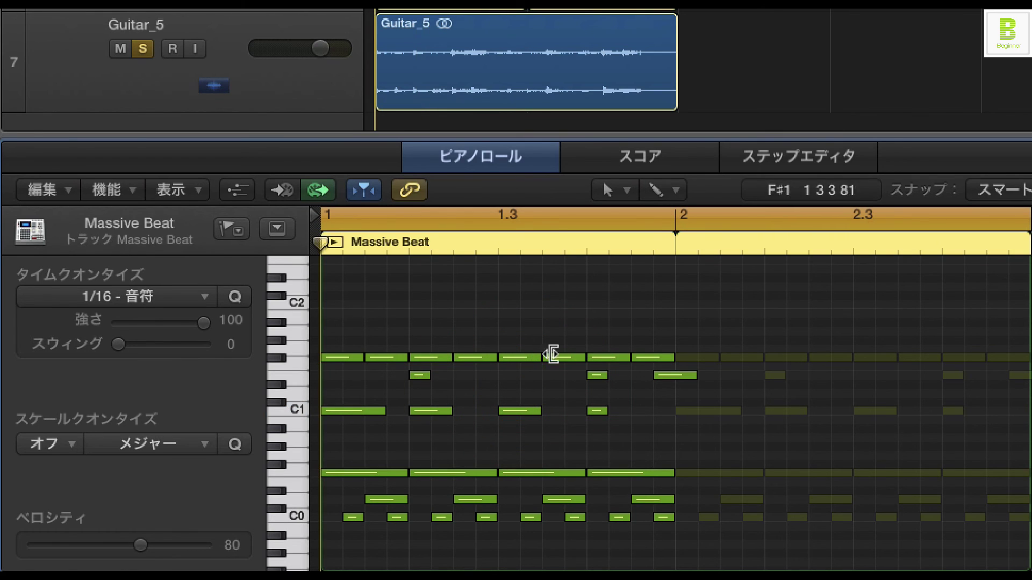
mouse_move(591, 379)
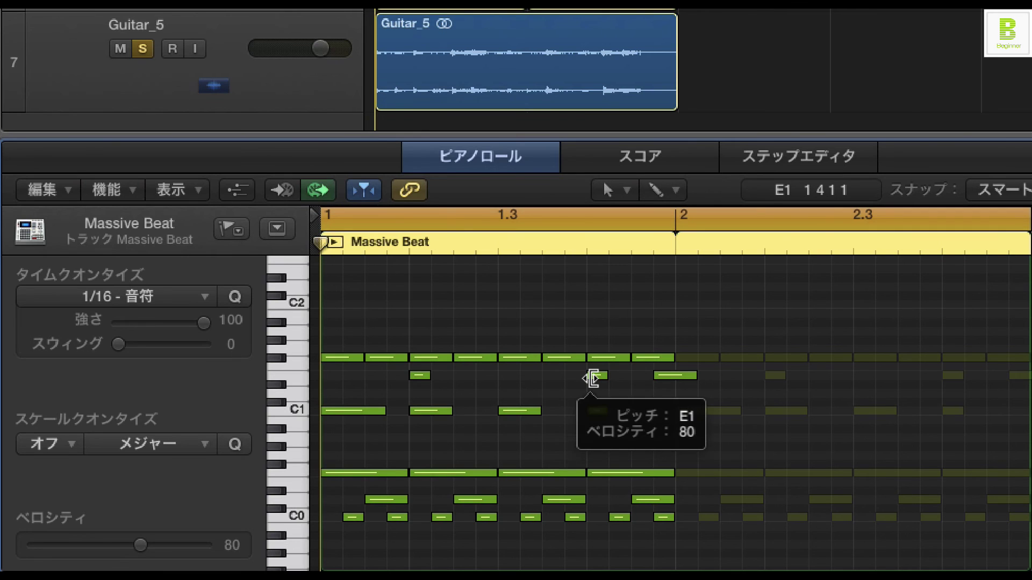